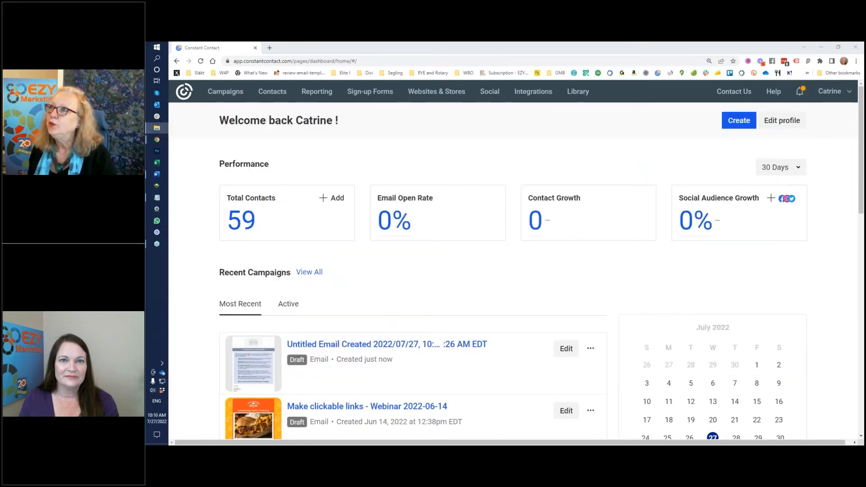
{"action": "left_click_drag", "start_coordinate": [863, 43], "coordinate": [602, 74]}
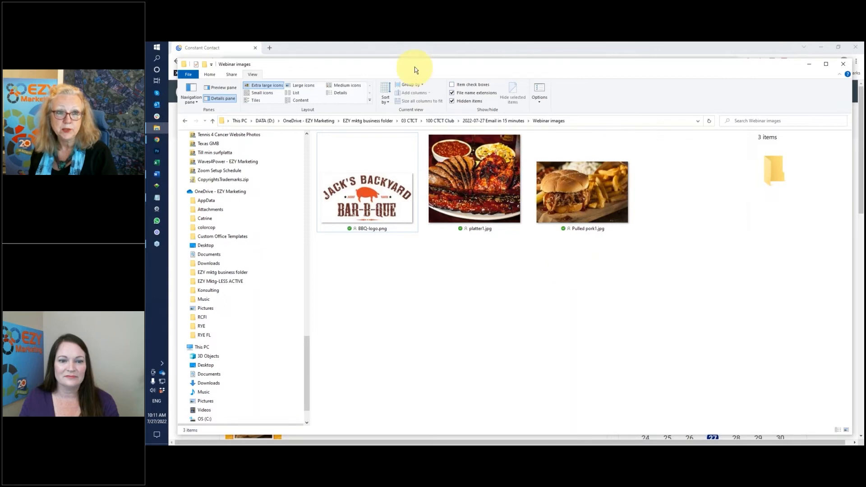
{"action": "left_click_drag", "start_coordinate": [415, 67], "coordinate": [632, 174]}
{"action": "left_click_drag", "start_coordinate": [724, 169], "coordinate": [865, 172]}
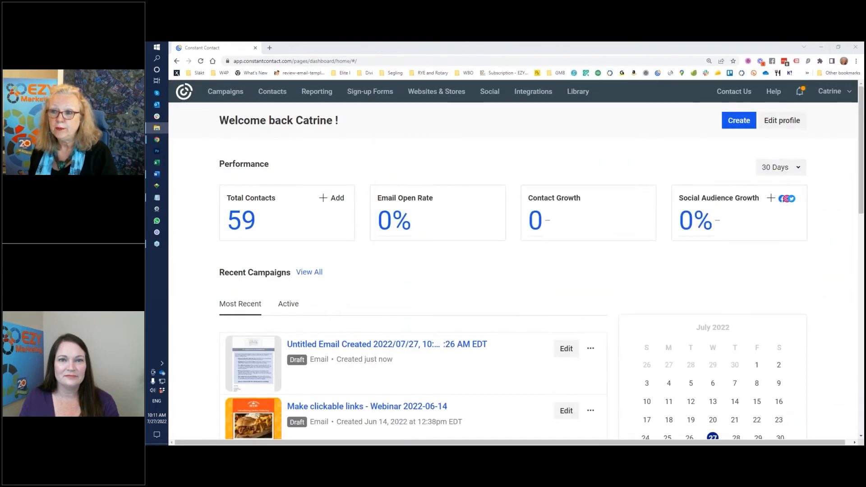
{"action": "left_click", "coordinate": [738, 123]}
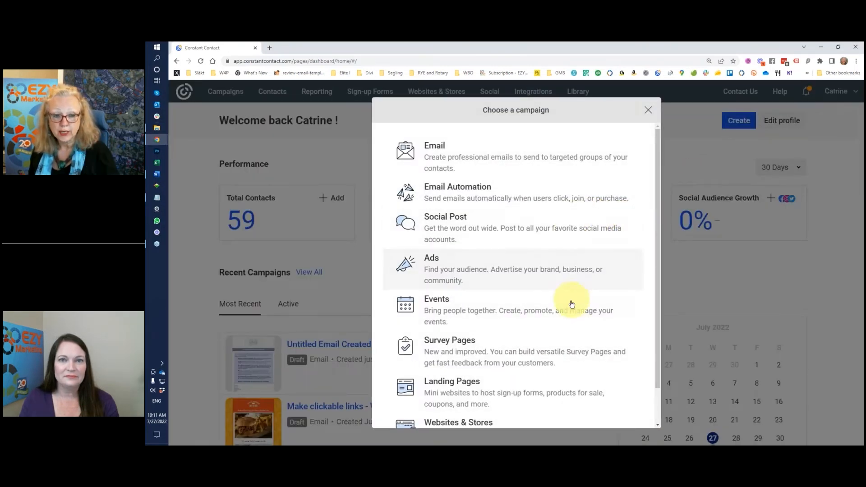
Choose Email as the new campaign type to reach the template gallery
{"action": "left_click", "coordinate": [450, 149]}
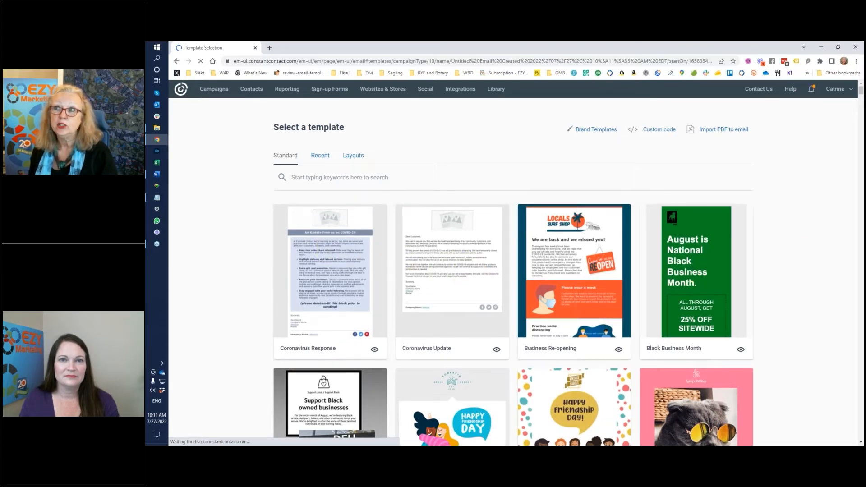
Search the email templates for 'restaurant'
{"action": "key", "text": "alt+Tab"}
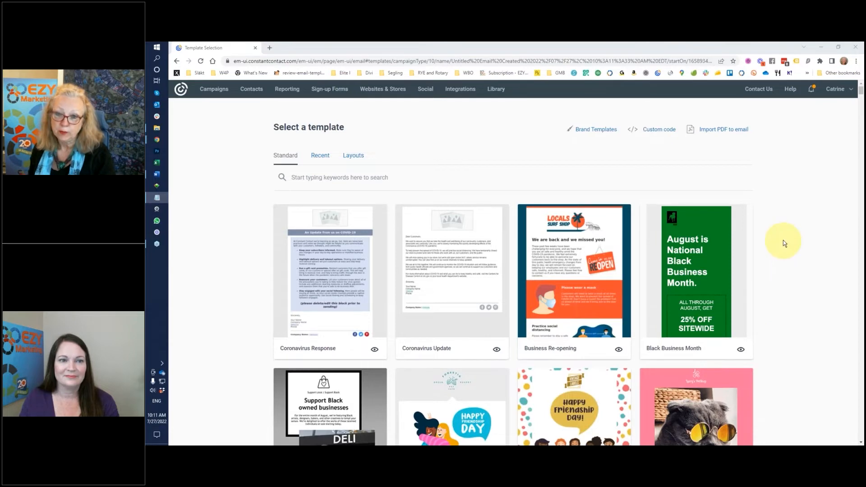
{"action": "scroll", "coordinate": [783, 242], "scroll_direction": "down", "scroll_amount": 8}
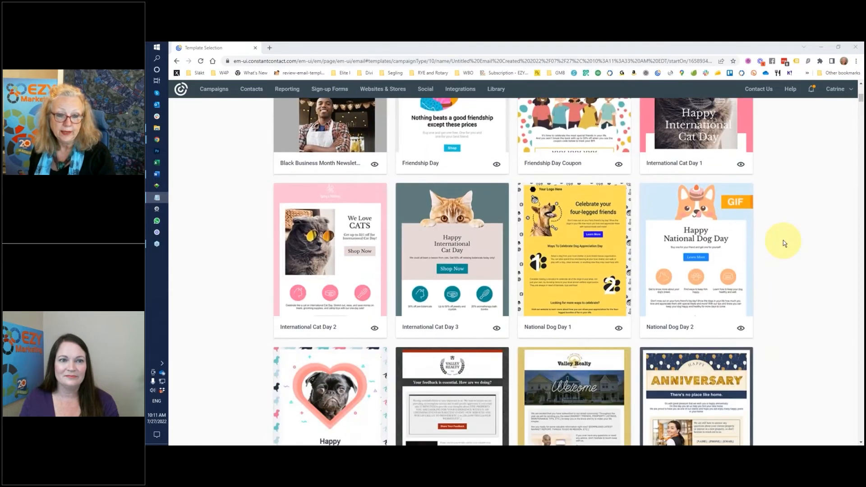
{"action": "scroll", "coordinate": [783, 240], "scroll_direction": "down", "scroll_amount": 5}
{"action": "scroll", "coordinate": [783, 240], "scroll_direction": "up", "scroll_amount": 7}
{"action": "scroll", "coordinate": [783, 240], "scroll_direction": "up", "scroll_amount": 5}
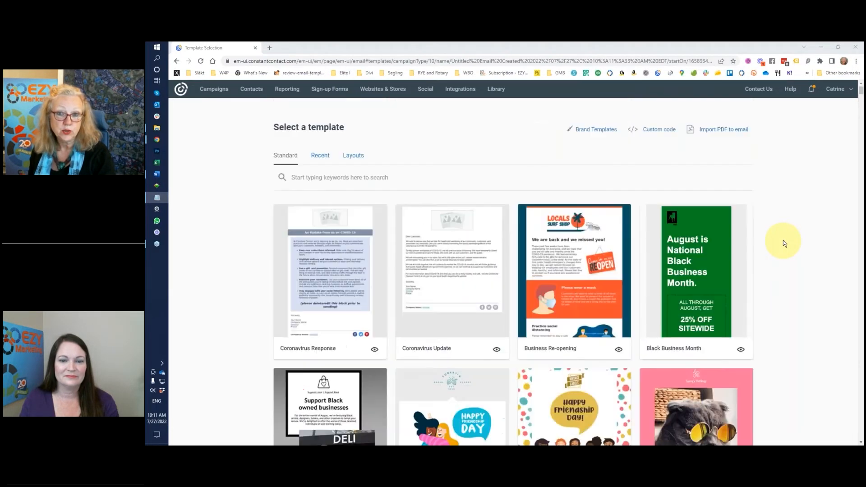
{"action": "left_click", "coordinate": [300, 177]}
{"action": "type", "text": "restaurant"}
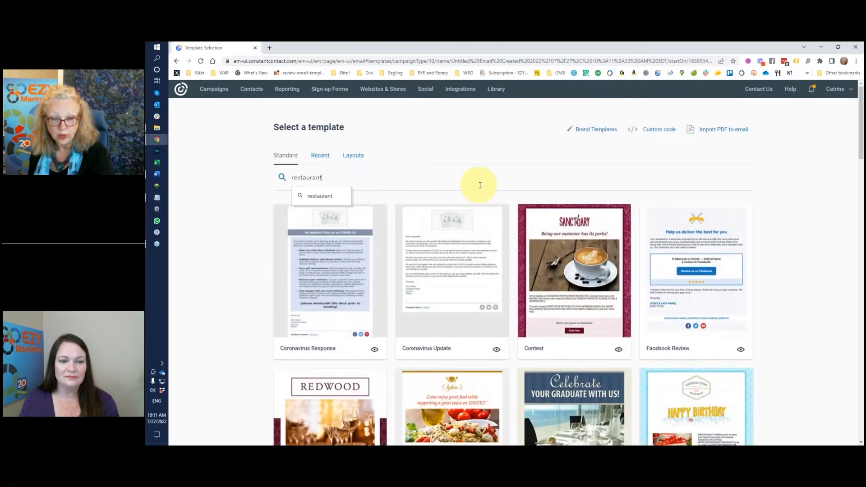
{"action": "key", "text": "Return"}
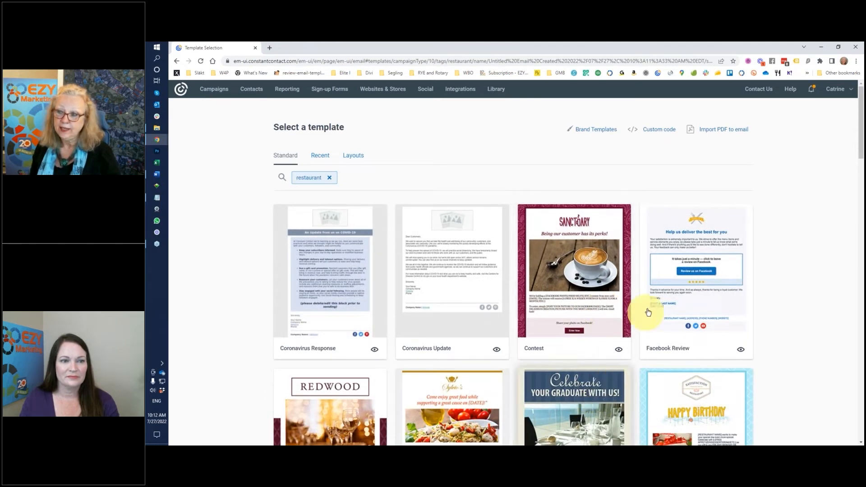
Pick the Special Event template from the restaurant results
{"action": "key", "text": "alt+Tab"}
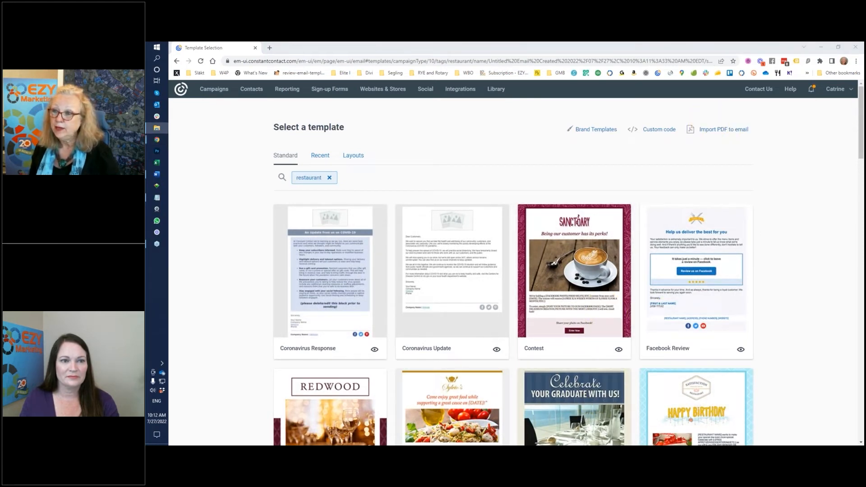
{"action": "left_click_drag", "start_coordinate": [863, 135], "coordinate": [602, 128]}
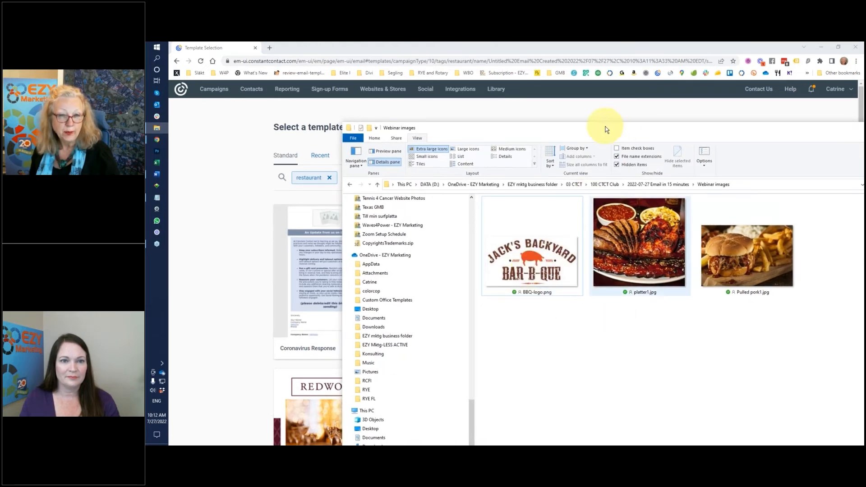
{"action": "left_click_drag", "start_coordinate": [606, 128], "coordinate": [622, 138]}
{"action": "left_click_drag", "start_coordinate": [702, 153], "coordinate": [863, 156]}
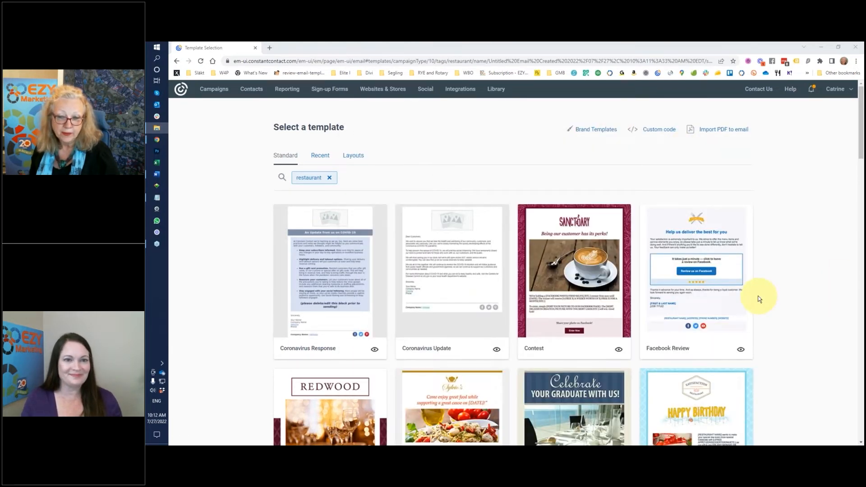
{"action": "scroll", "coordinate": [769, 315], "scroll_direction": "down", "scroll_amount": 3}
{"action": "scroll", "coordinate": [774, 325], "scroll_direction": "down", "scroll_amount": 1}
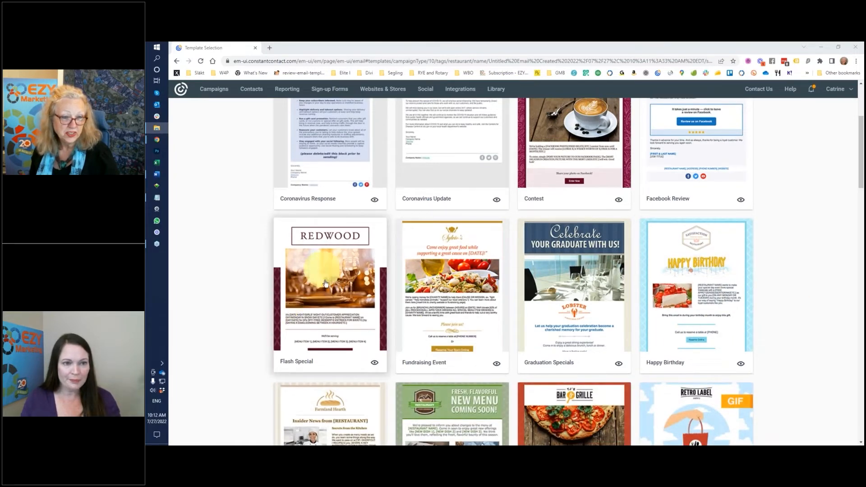
{"action": "scroll", "coordinate": [812, 272], "scroll_direction": "down", "scroll_amount": 8}
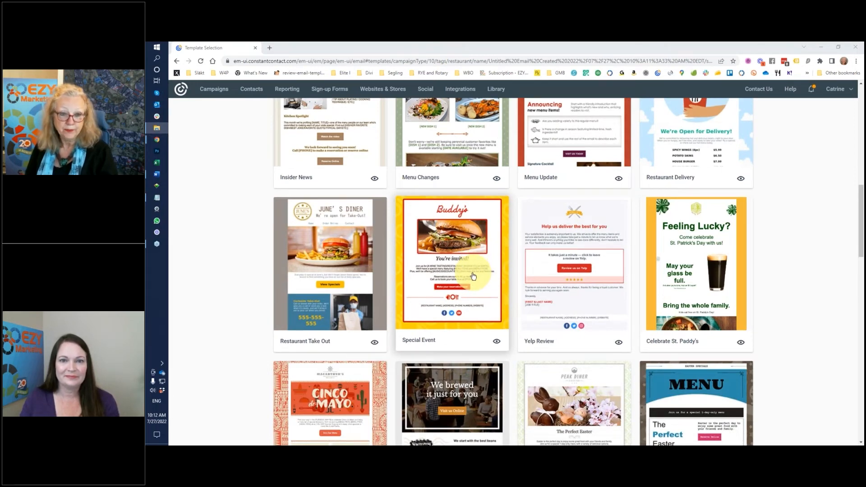
{"action": "left_click", "coordinate": [465, 234]}
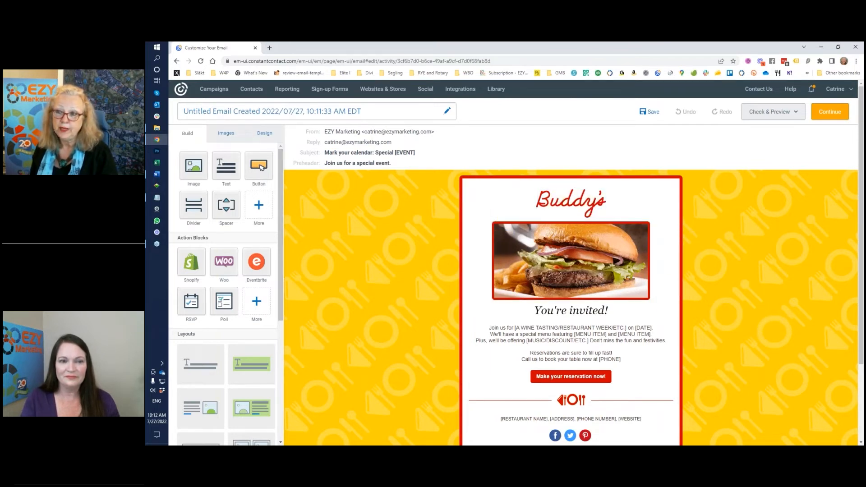
Bring the image folder window forward once the Buddy's template has loaded
{"action": "key", "text": "alt+Tab"}
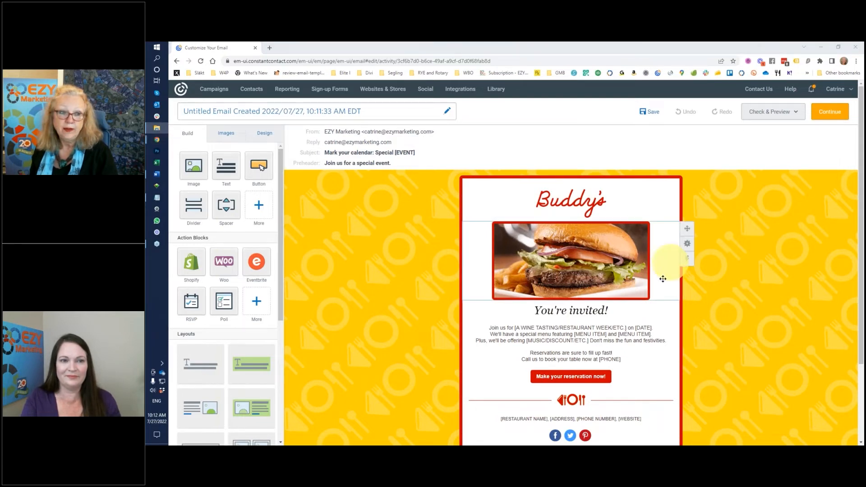
Delete the Buddy's logo and drop an empty image block above the burger photo
{"action": "left_click", "coordinate": [584, 262]}
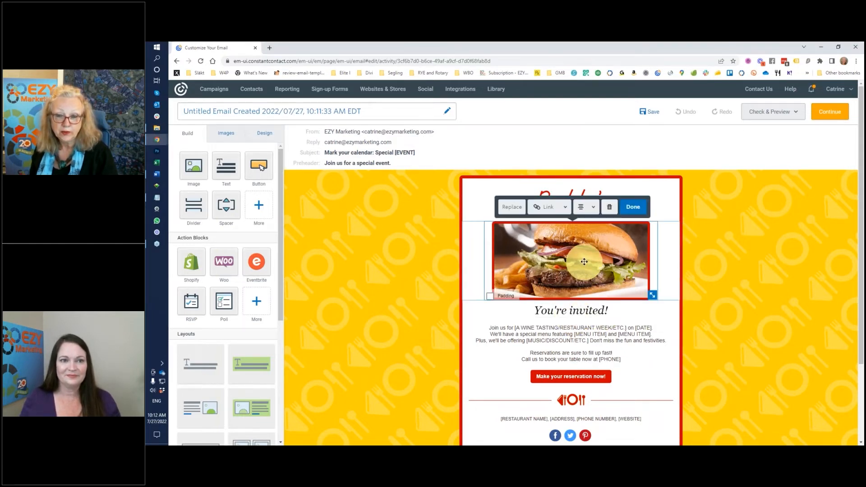
{"action": "left_click", "coordinate": [608, 209]}
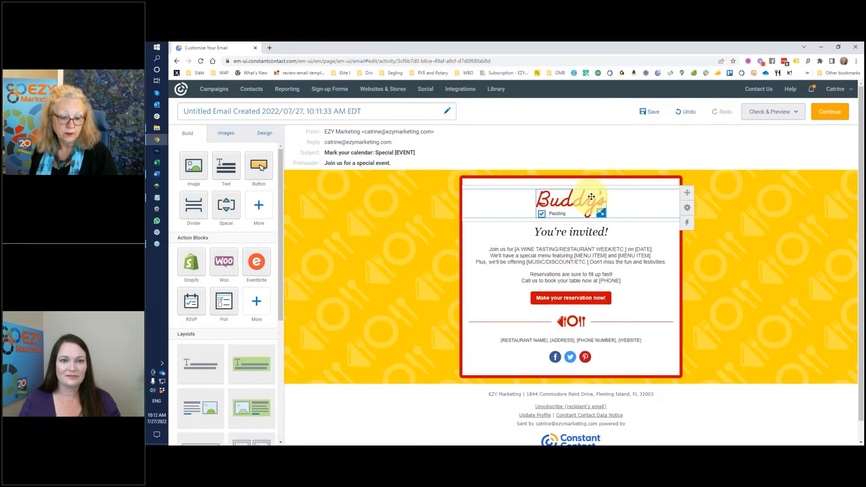
{"action": "left_click", "coordinate": [686, 112]}
{"action": "left_click", "coordinate": [582, 197]}
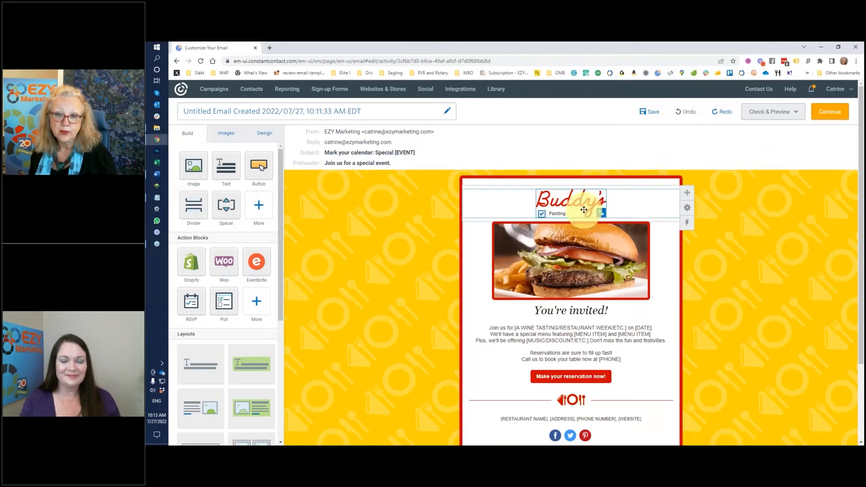
{"action": "left_click", "coordinate": [584, 199]}
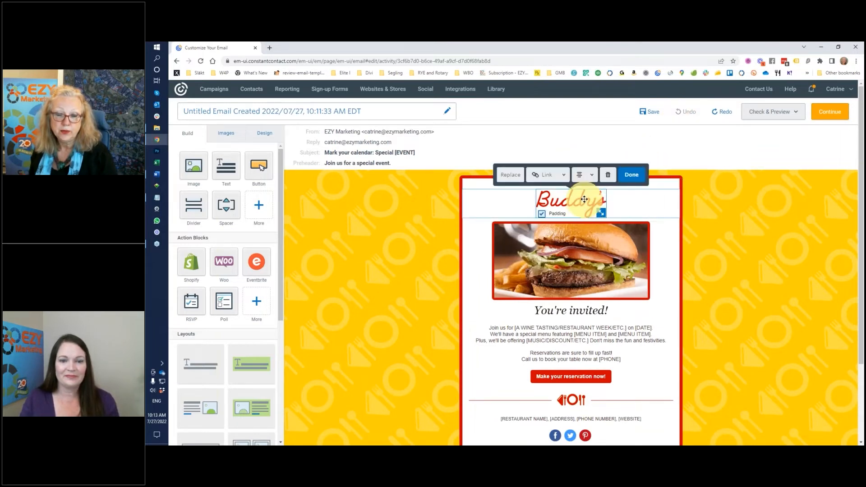
{"action": "left_click", "coordinate": [631, 175]}
{"action": "left_click", "coordinate": [588, 197]}
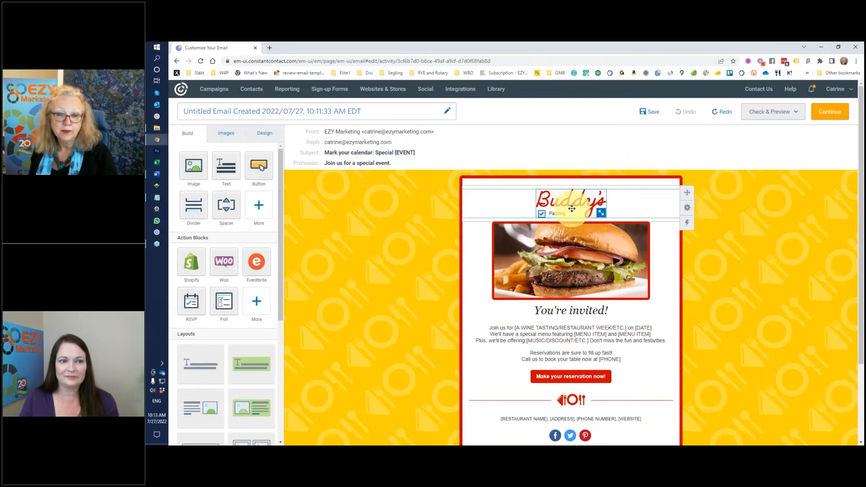
{"action": "left_click", "coordinate": [591, 195]}
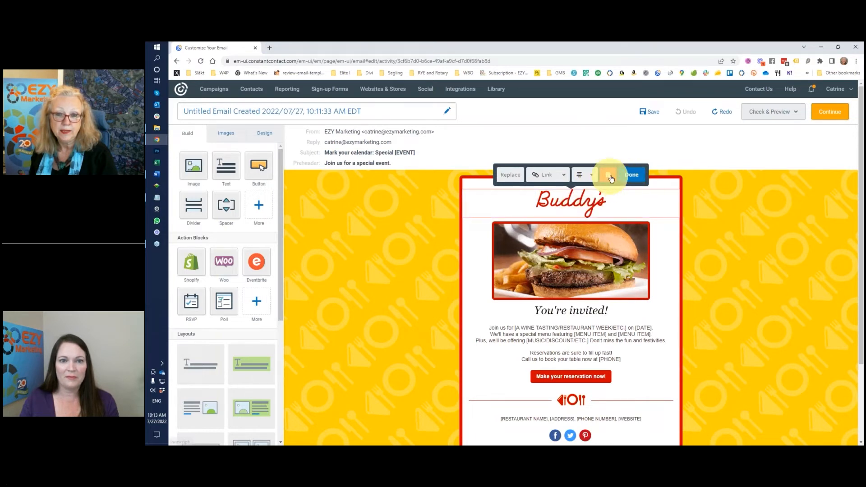
{"action": "left_click", "coordinate": [611, 177]}
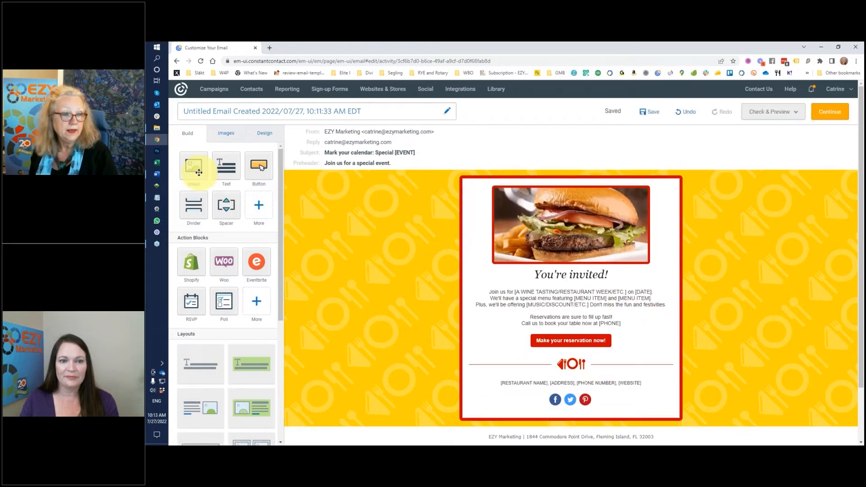
{"action": "left_click_drag", "start_coordinate": [192, 166], "coordinate": [580, 192]}
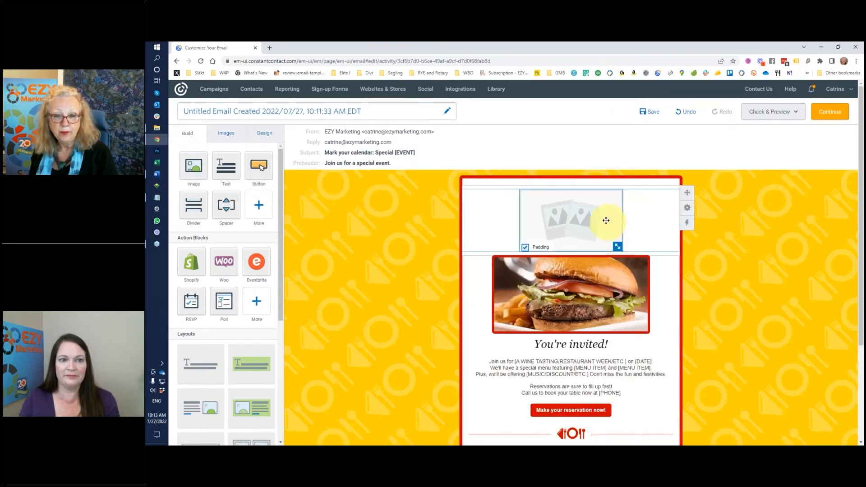
Open the Replace picker for the new image placeholder
{"action": "left_click", "coordinate": [587, 213]}
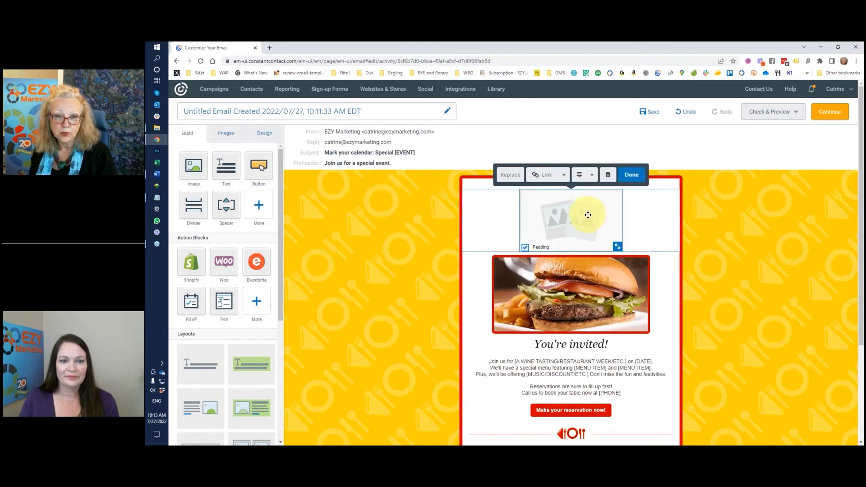
{"action": "left_click", "coordinate": [512, 180]}
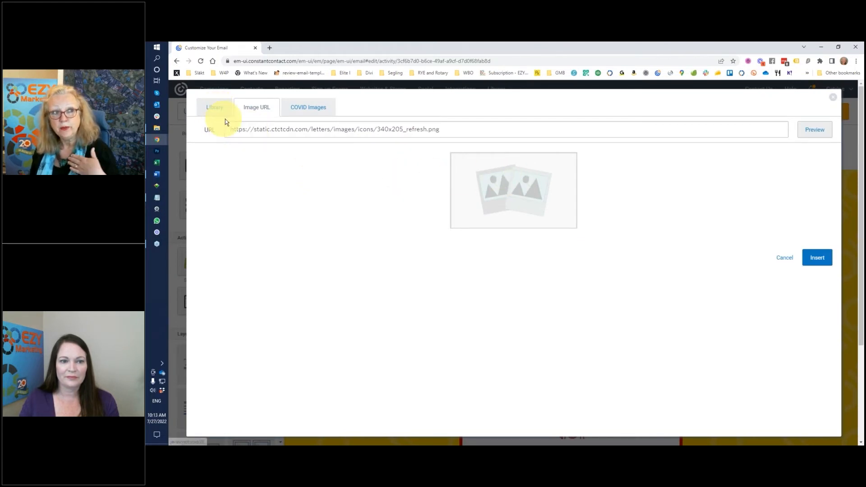
Upload BBQ-logo.png into the image library
{"action": "key", "text": "alt+Tab"}
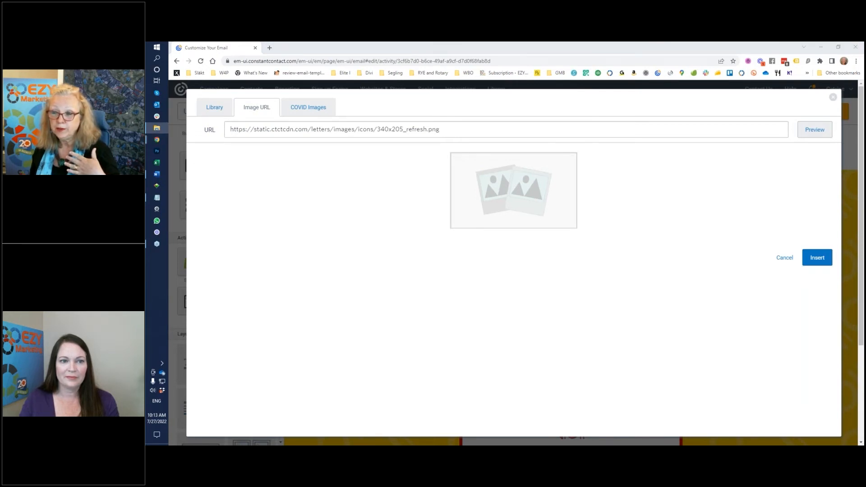
{"action": "left_click_drag", "start_coordinate": [864, 212], "coordinate": [678, 226]}
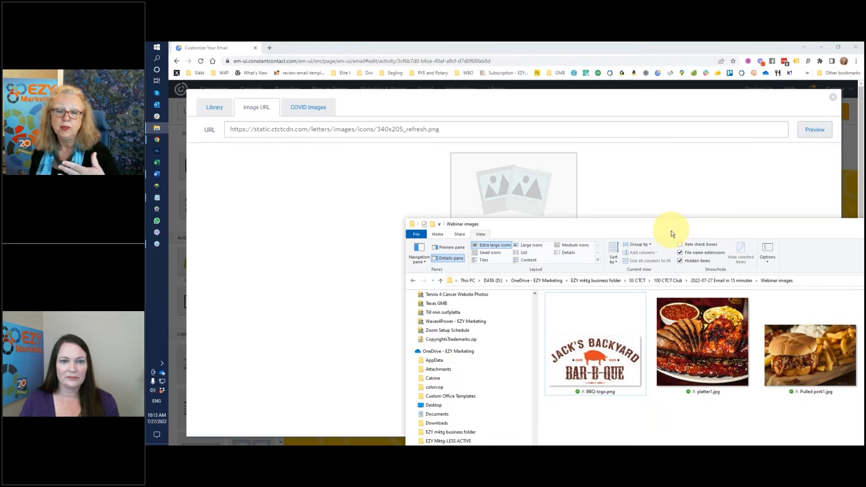
{"action": "left_click_drag", "start_coordinate": [668, 227], "coordinate": [864, 210]}
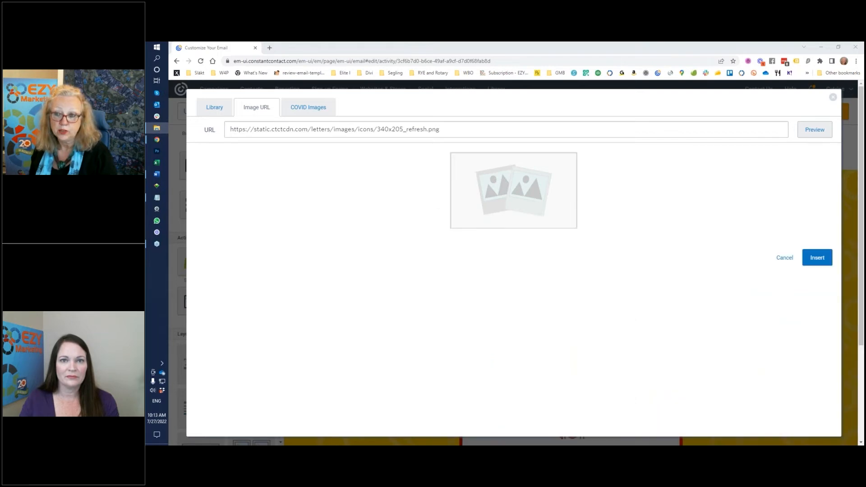
{"action": "left_click", "coordinate": [216, 108]}
{"action": "mouse_move", "coordinate": [561, 356]}
{"action": "left_click", "coordinate": [817, 134]}
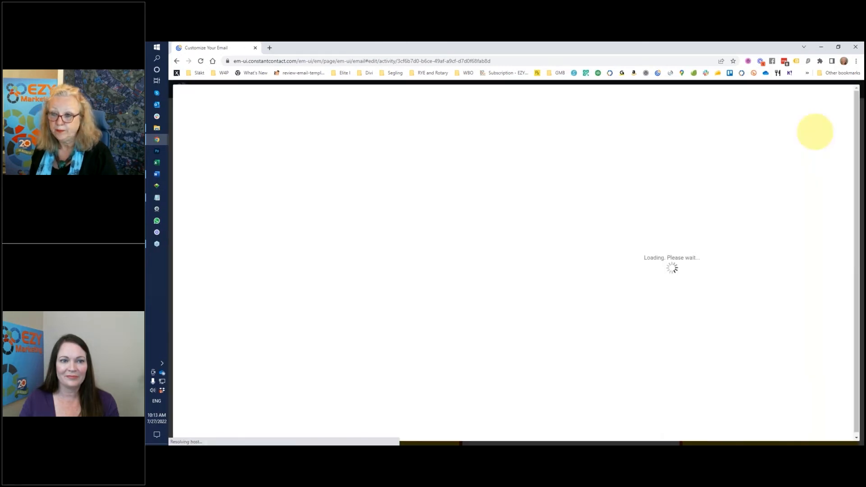
{"action": "left_click_drag", "start_coordinate": [599, 277], "coordinate": [556, 251]}
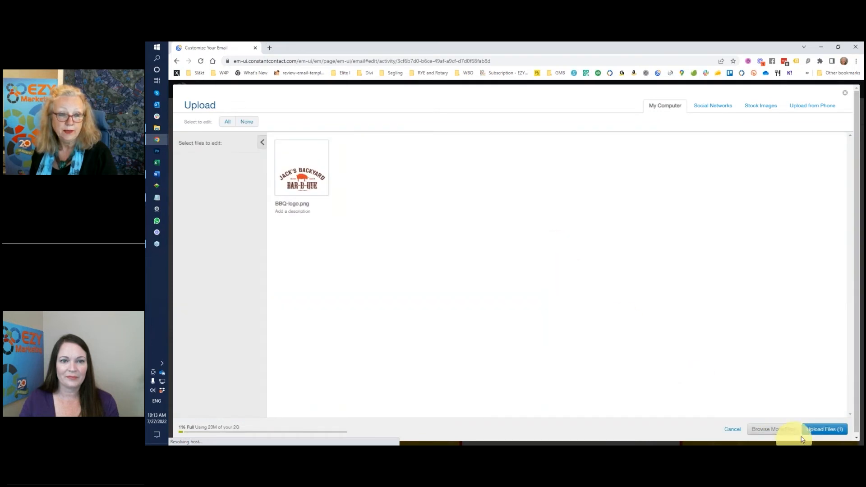
{"action": "left_click", "coordinate": [821, 429]}
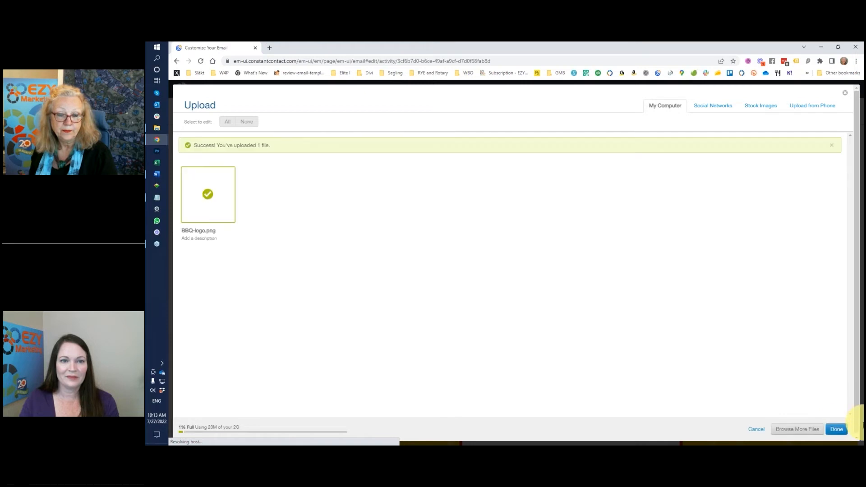
{"action": "left_click", "coordinate": [837, 429]}
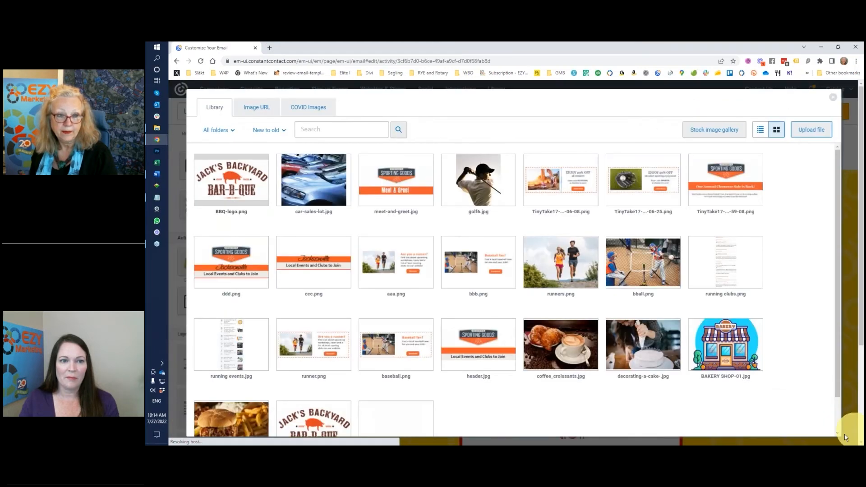
Insert the BBQ logo at the top of the email and enlarge it
{"action": "left_click", "coordinate": [255, 226]}
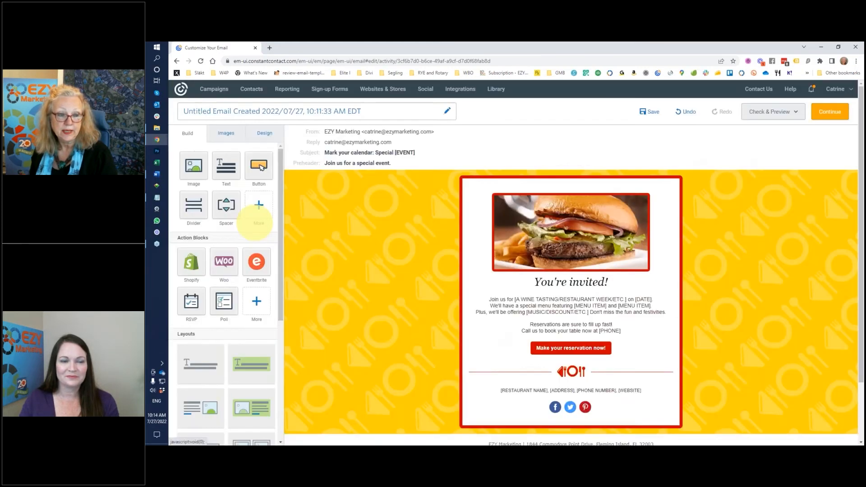
{"action": "left_click_drag", "start_coordinate": [618, 240], "coordinate": [631, 261]}
{"action": "mouse_move", "coordinate": [639, 275]}
{"action": "left_mouse_down"}
{"action": "mouse_move", "coordinate": [649, 281]}
{"action": "mouse_move", "coordinate": [637, 273]}
{"action": "left_mouse_up"}
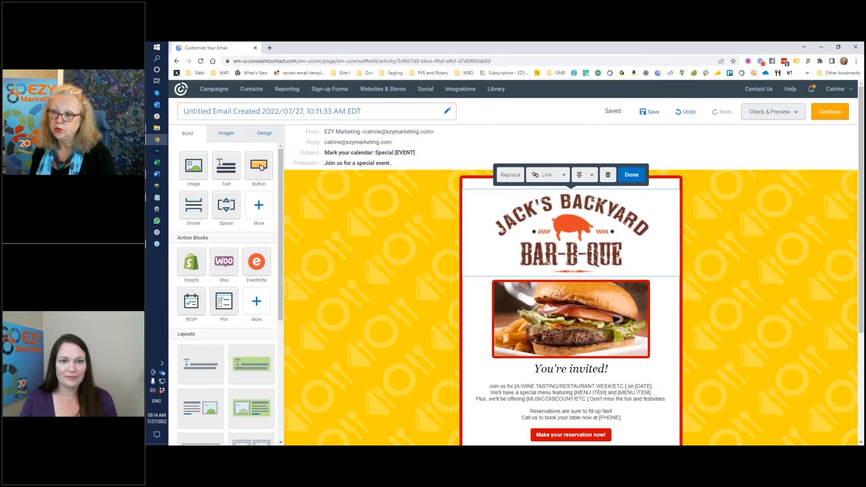
{"action": "scroll", "coordinate": [744, 288], "scroll_direction": "down", "scroll_amount": 4}
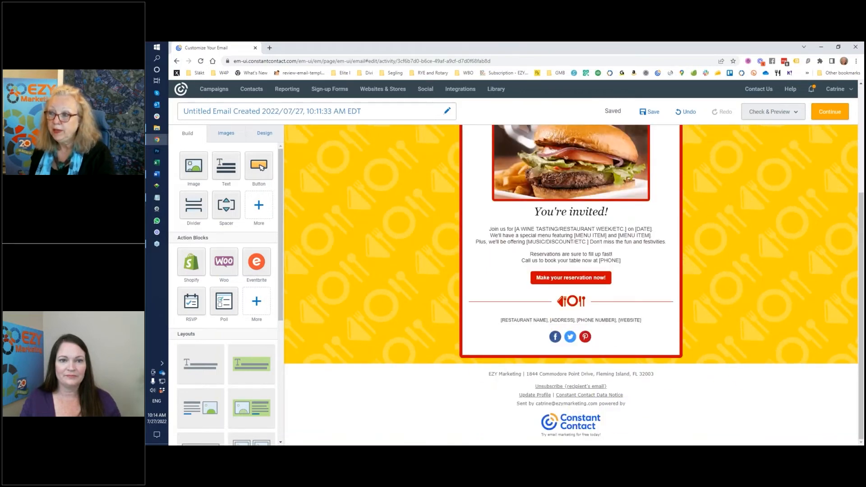
{"action": "key", "text": "alt+Tab"}
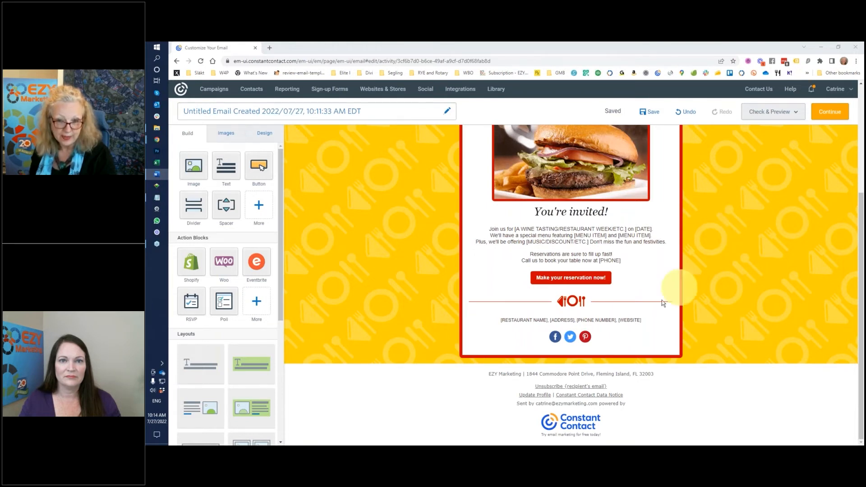
{"action": "left_click", "coordinate": [608, 322]}
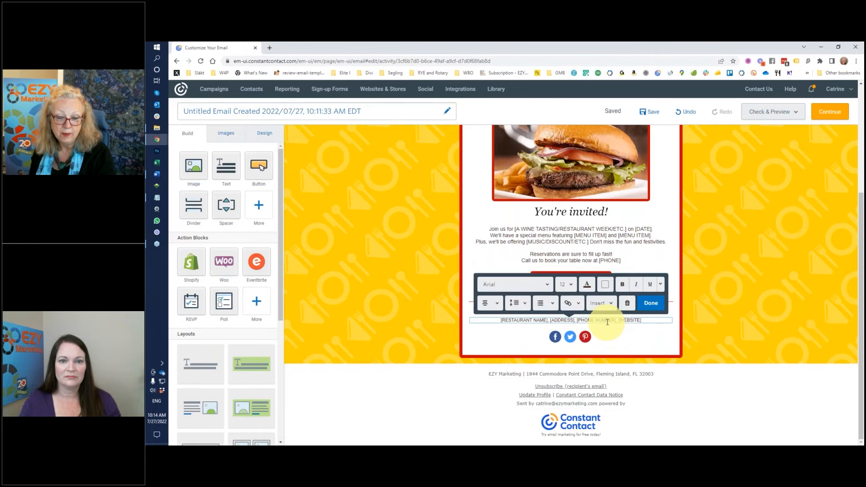
{"action": "triple_click", "coordinate": [607, 322]}
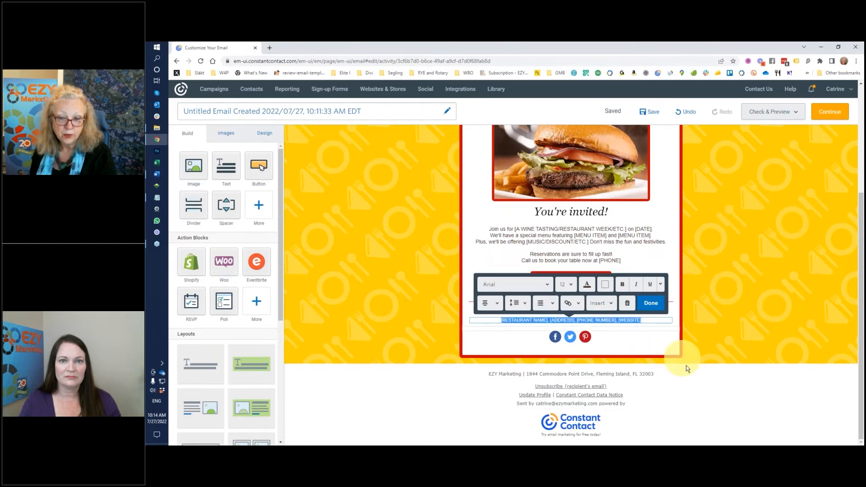
{"action": "key", "text": "BackSpace"}
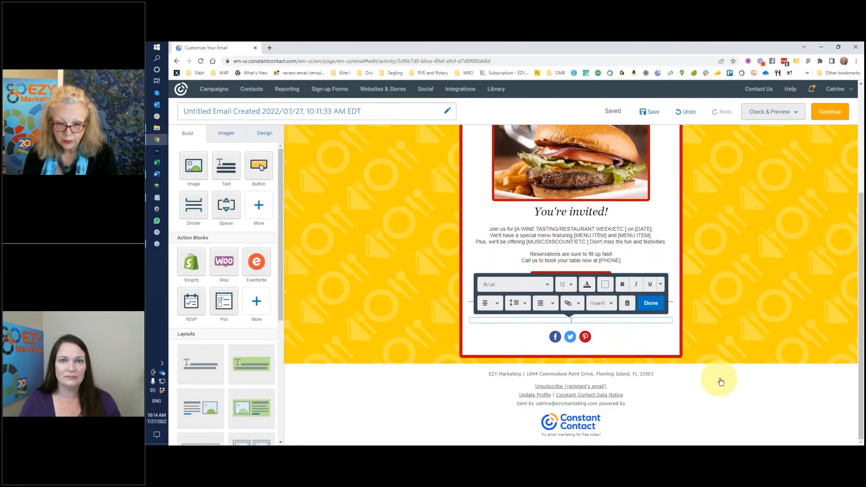
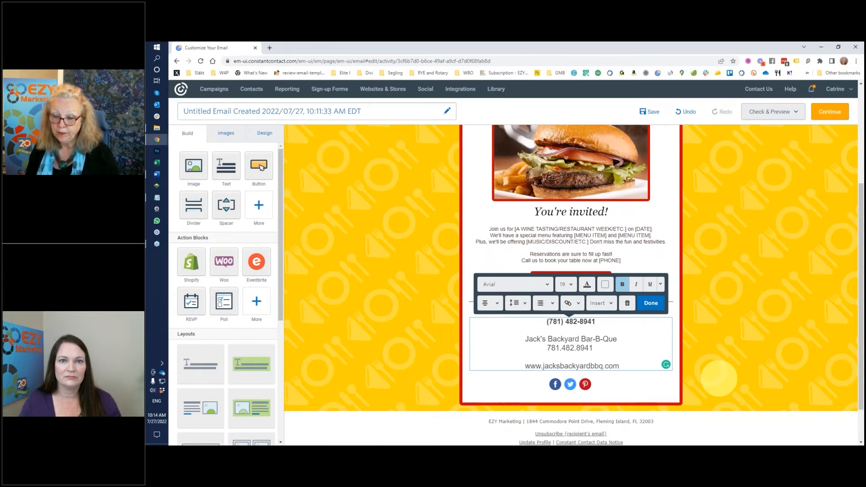
{"action": "left_click", "coordinate": [653, 306]}
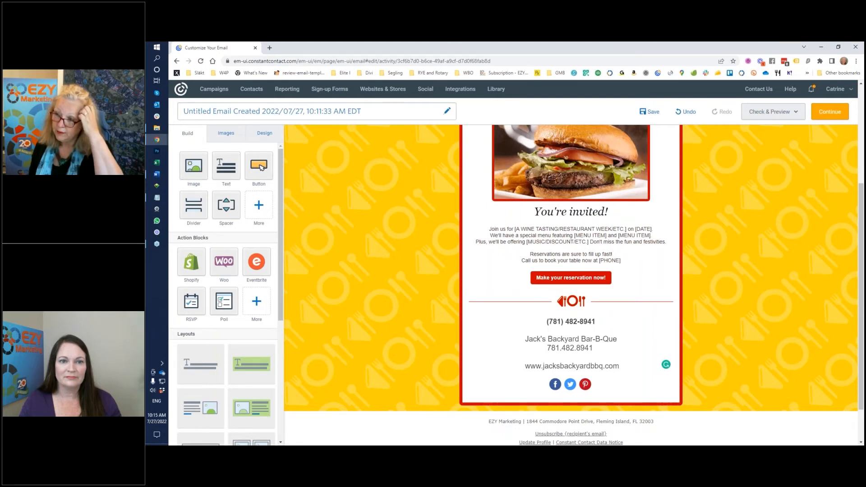
In the social block, delete the Pinterest row and add a YouTube network
{"action": "left_click", "coordinate": [572, 386]}
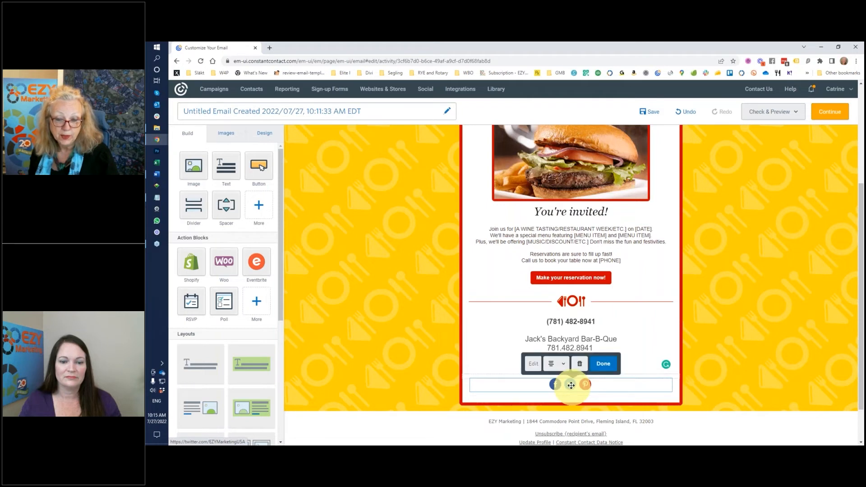
{"action": "left_click", "coordinate": [533, 363]}
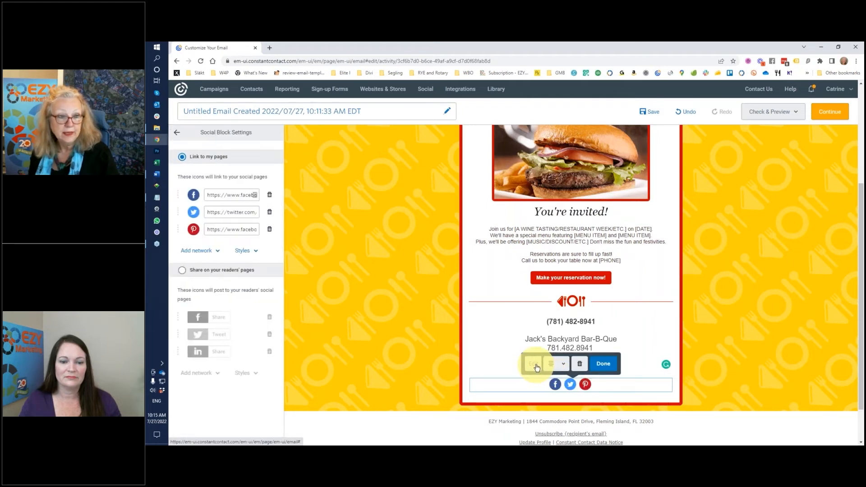
{"action": "left_click", "coordinate": [270, 229]}
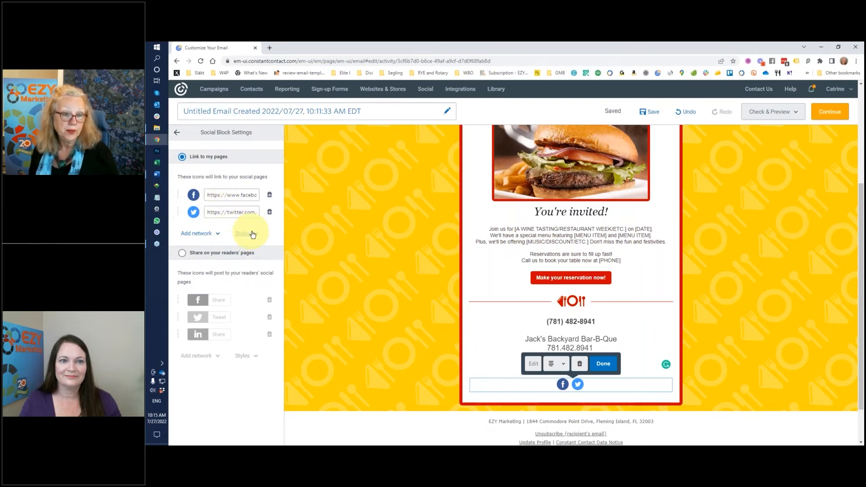
{"action": "left_click", "coordinate": [212, 233]}
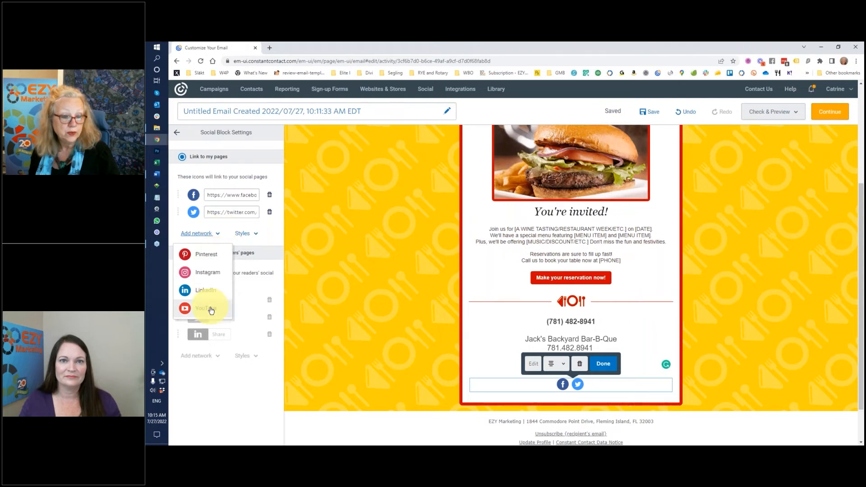
{"action": "left_click", "coordinate": [210, 309]}
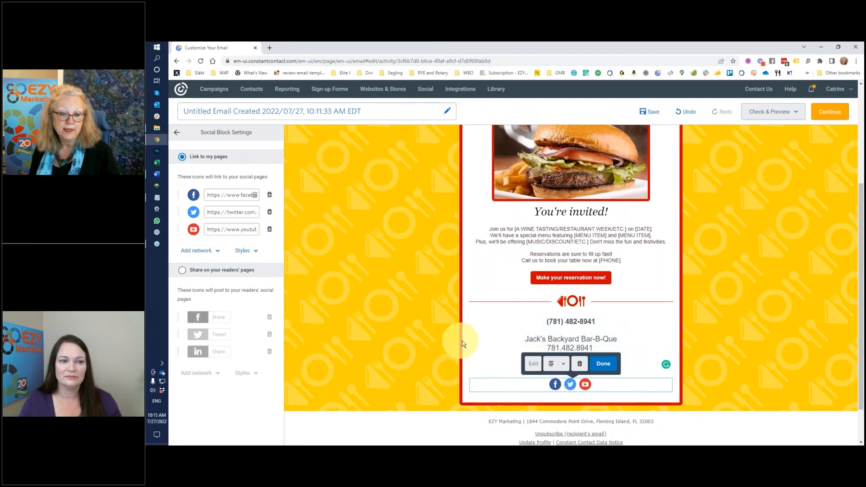
{"action": "left_click", "coordinate": [803, 355]}
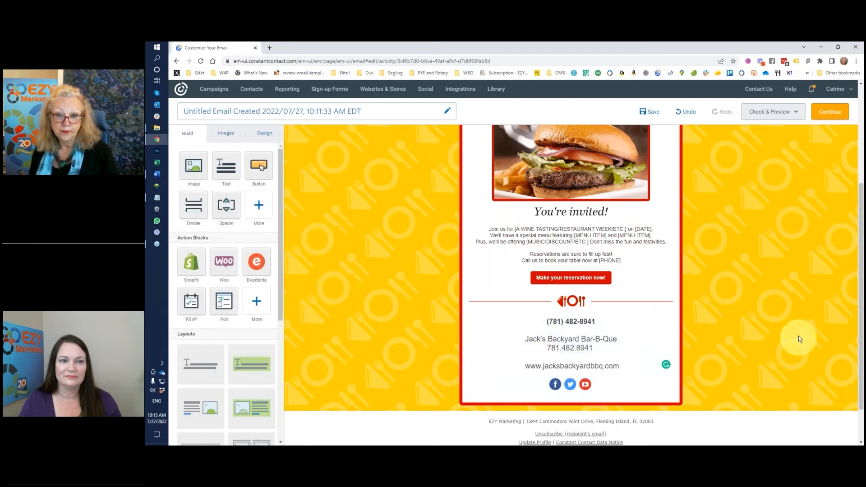
{"action": "scroll", "coordinate": [799, 337], "scroll_direction": "up", "scroll_amount": 3}
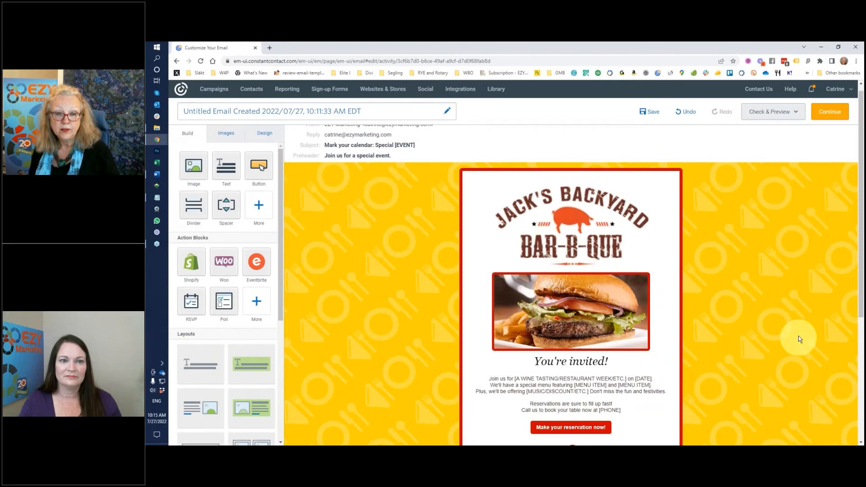
{"action": "scroll", "coordinate": [798, 336], "scroll_direction": "down", "scroll_amount": 1}
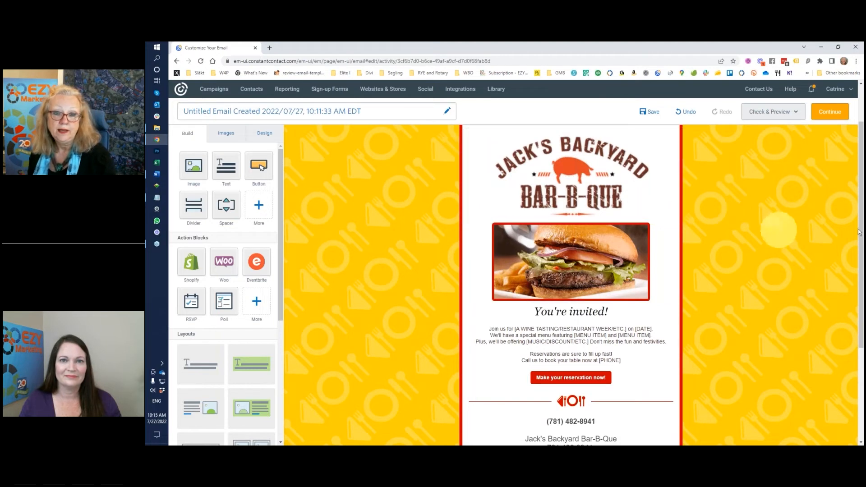
{"action": "key", "text": "alt+Tab"}
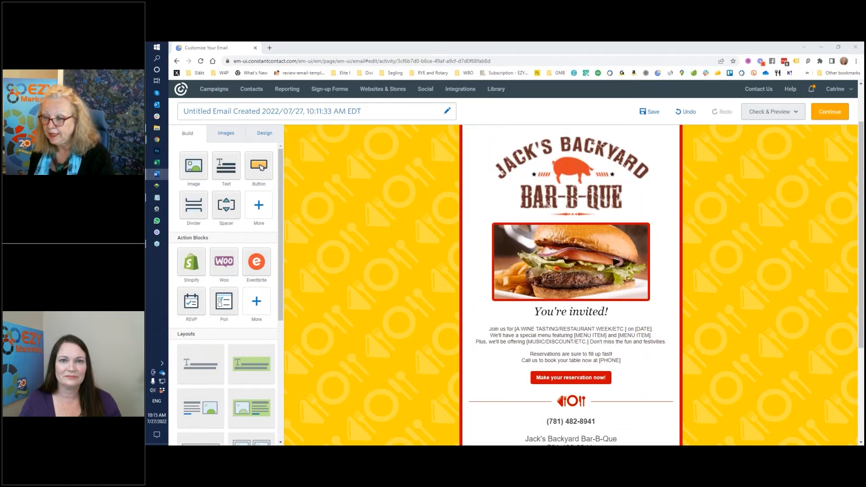
{"action": "left_click", "coordinate": [266, 48]}
Load the Jack's Backyard Bar-B-Que website in a new Chrome tab and copy its URL
{"action": "left_click", "coordinate": [267, 48]}
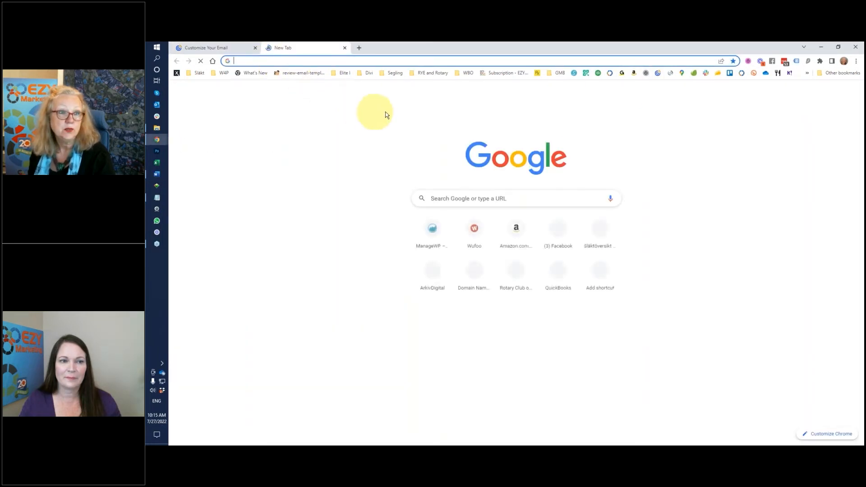
{"action": "type", "text": "https://jack-s-backyard-bar-b-que.my-free.website/"}
{"action": "key", "text": "Return"}
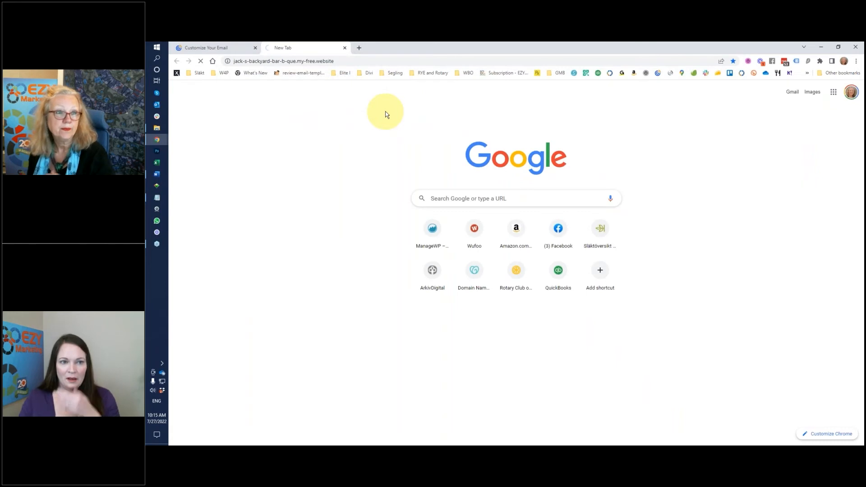
{"action": "left_click", "coordinate": [347, 62]}
{"action": "key", "text": "ctrl+c"}
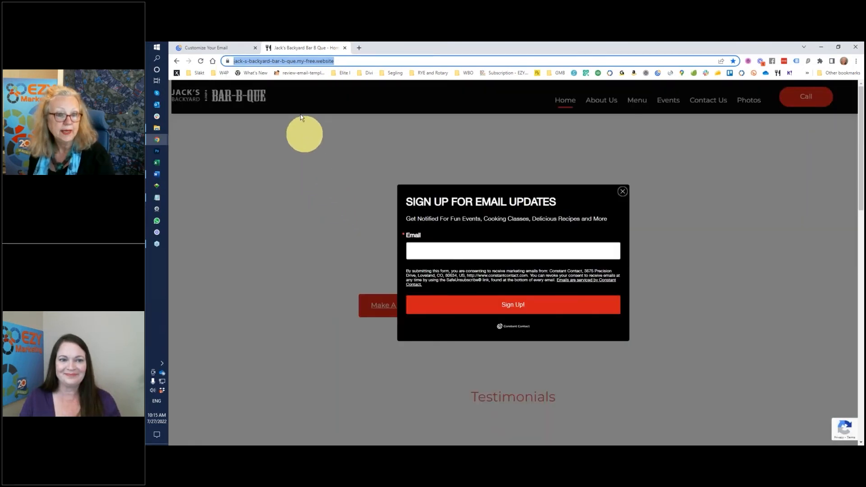
{"action": "left_click", "coordinate": [229, 50]}
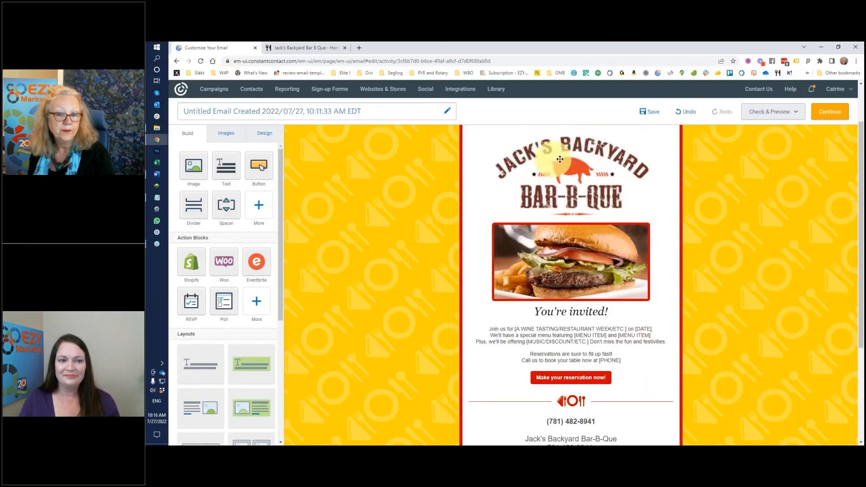
{"action": "left_click", "coordinate": [588, 163]}
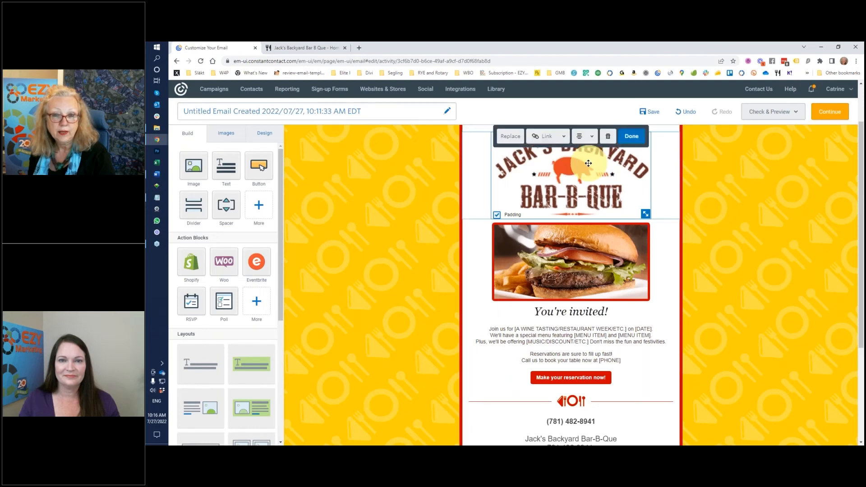
{"action": "left_click", "coordinate": [561, 136]}
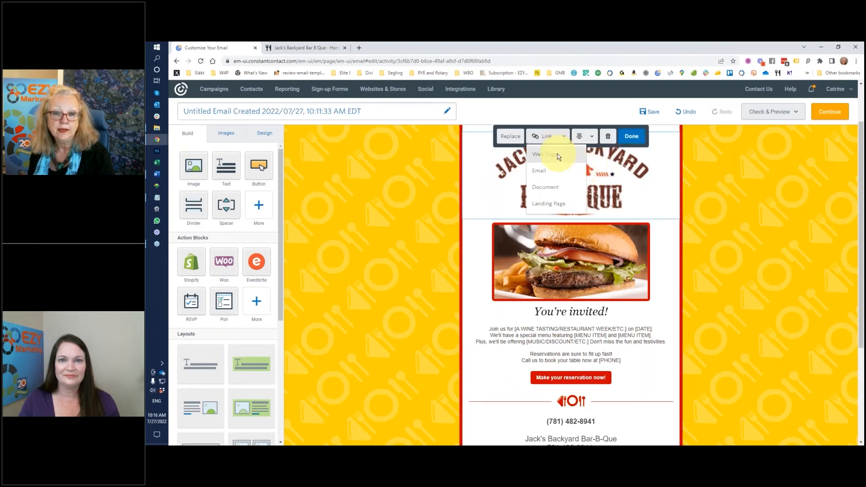
{"action": "left_click", "coordinate": [558, 154]}
{"action": "left_click", "coordinate": [535, 238]}
{"action": "key", "text": "ctrl+v"}
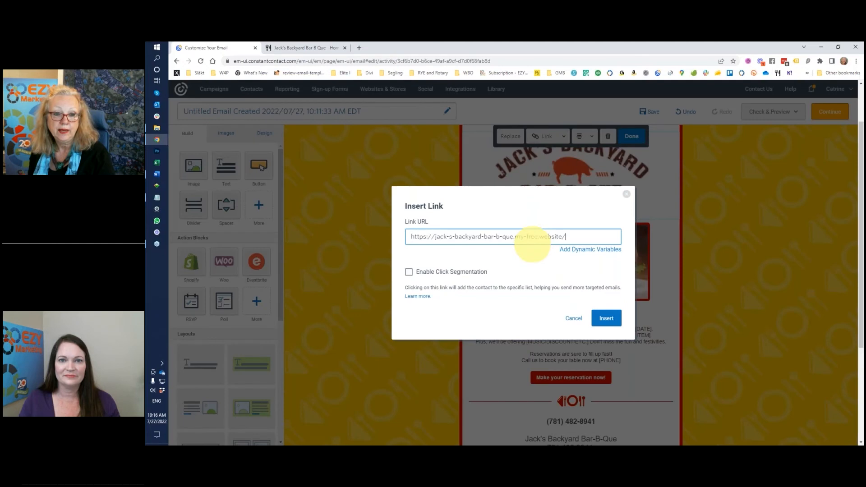
{"action": "left_click", "coordinate": [606, 317]}
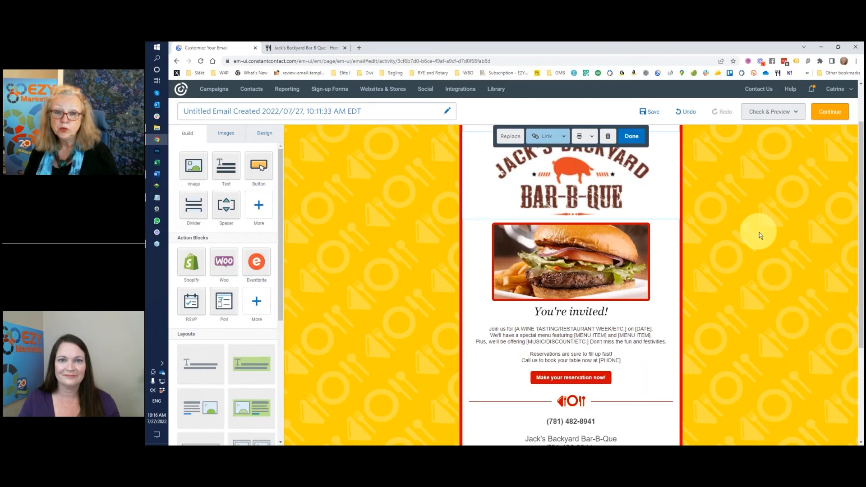
{"action": "scroll", "coordinate": [759, 232], "scroll_direction": "up", "scroll_amount": 1}
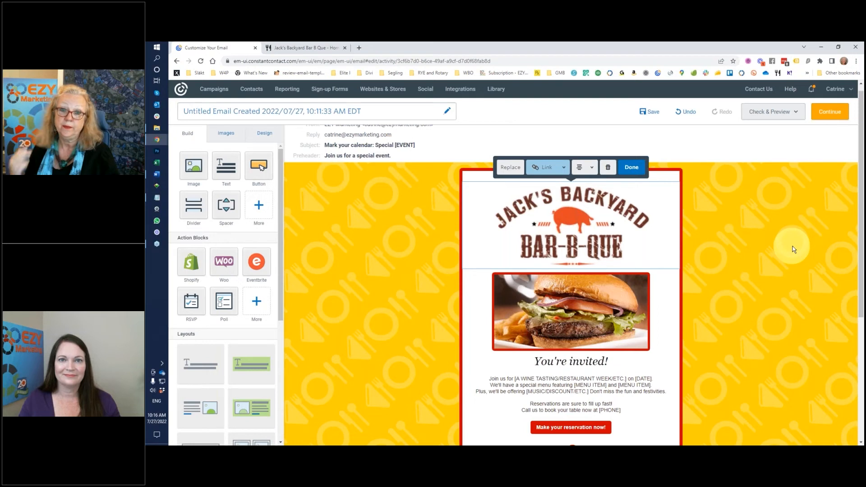
{"action": "left_click", "coordinate": [631, 168]}
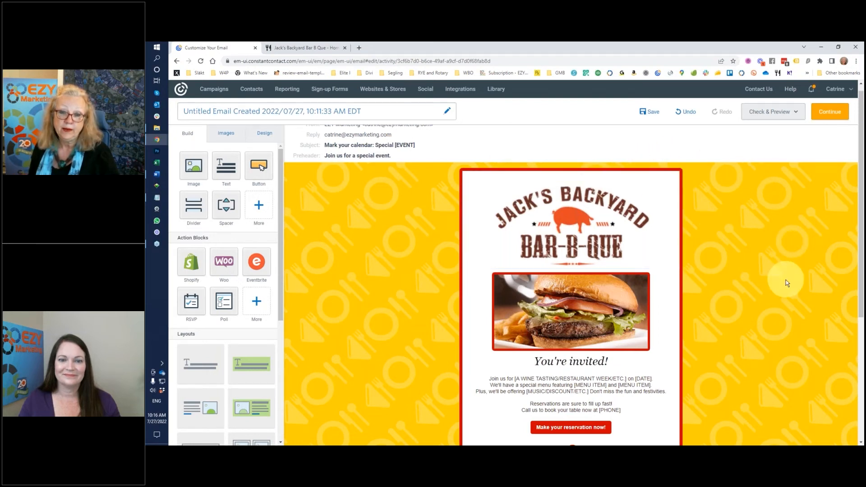